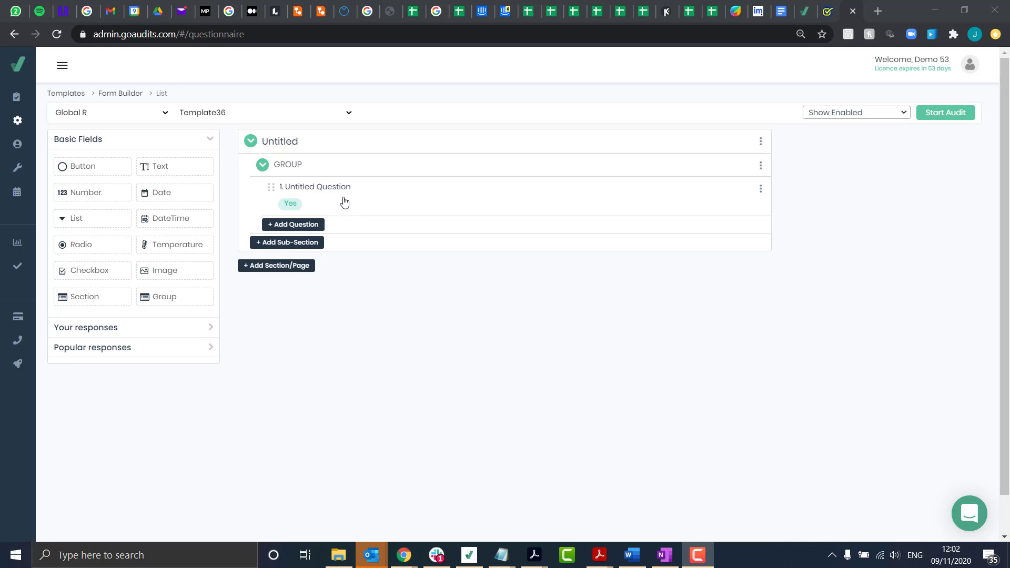
- Add a button question titled "Question 1" to the group and move it above the untitled question
click(299, 226)
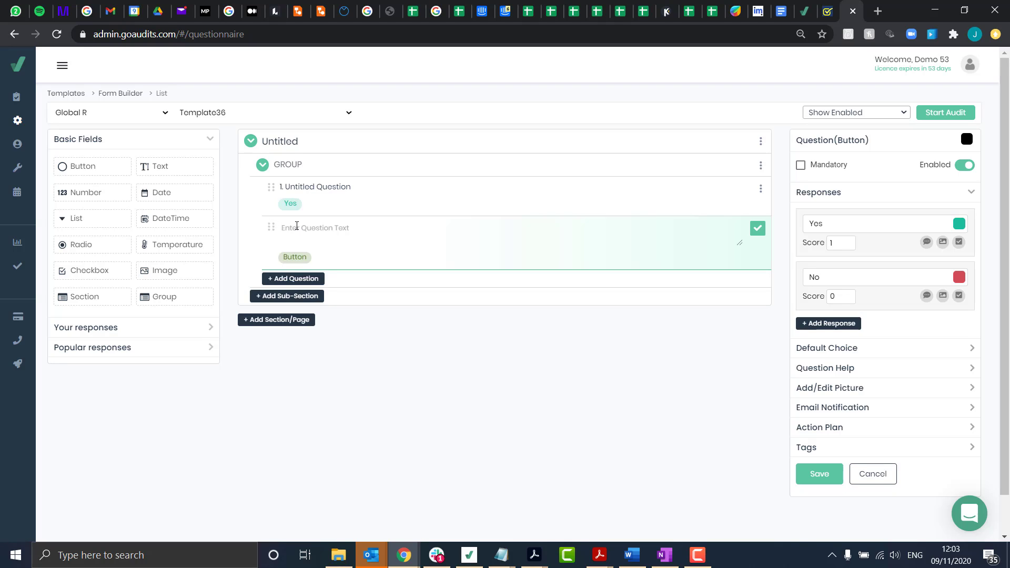
text(Question 1)
drag(271, 228, 271, 188)
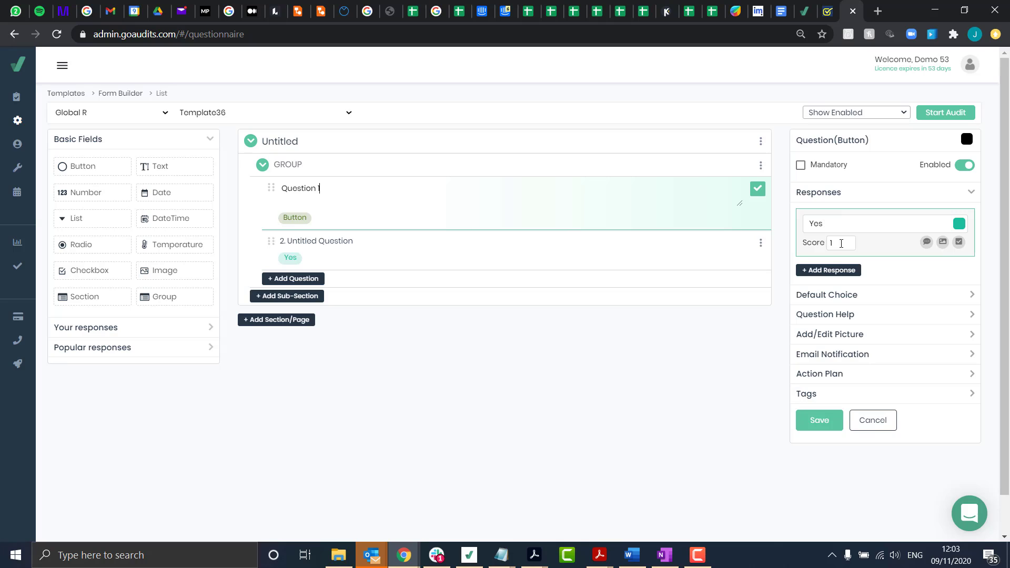
- Add two more responses to Question 1, named "No" and "NA"
click(839, 270)
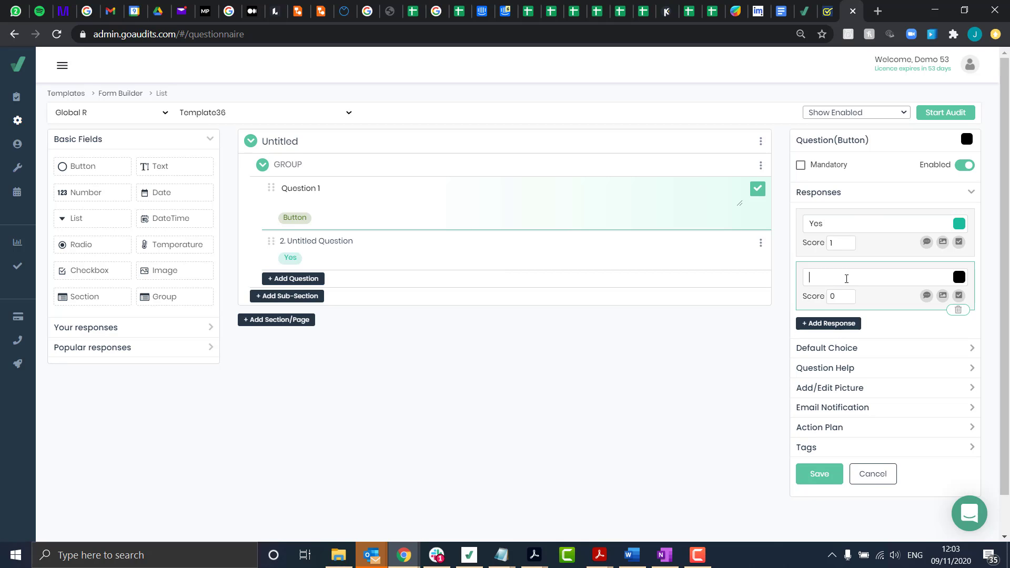
text(No)
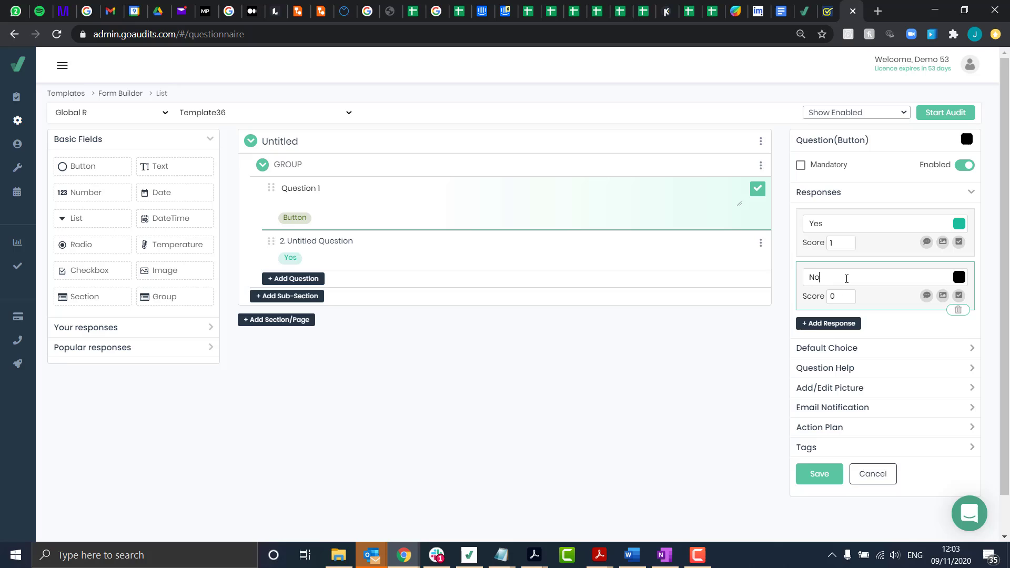
click(845, 325)
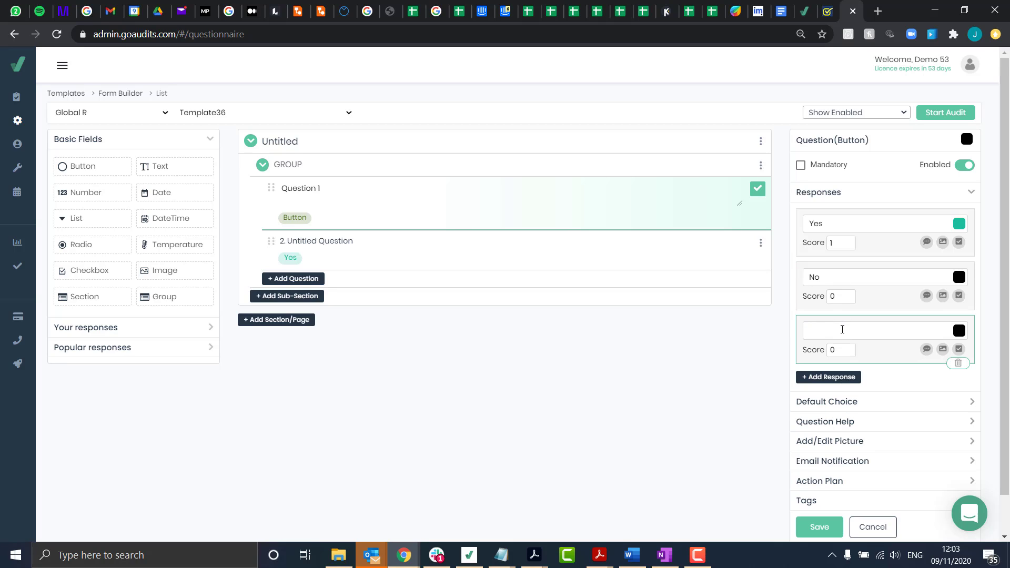
- Colour the No response orange and the NA response grey
click(843, 290)
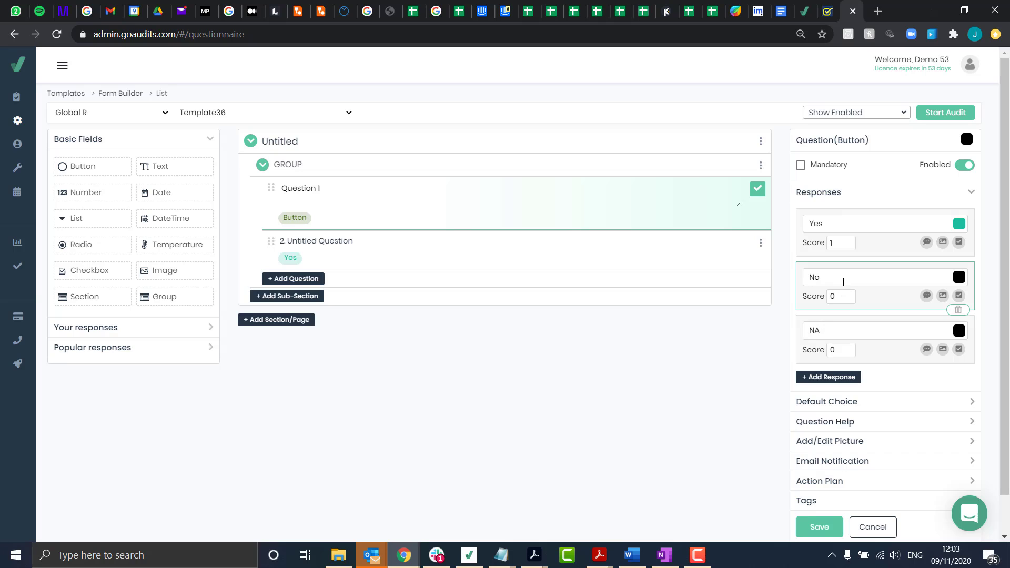
click(959, 278)
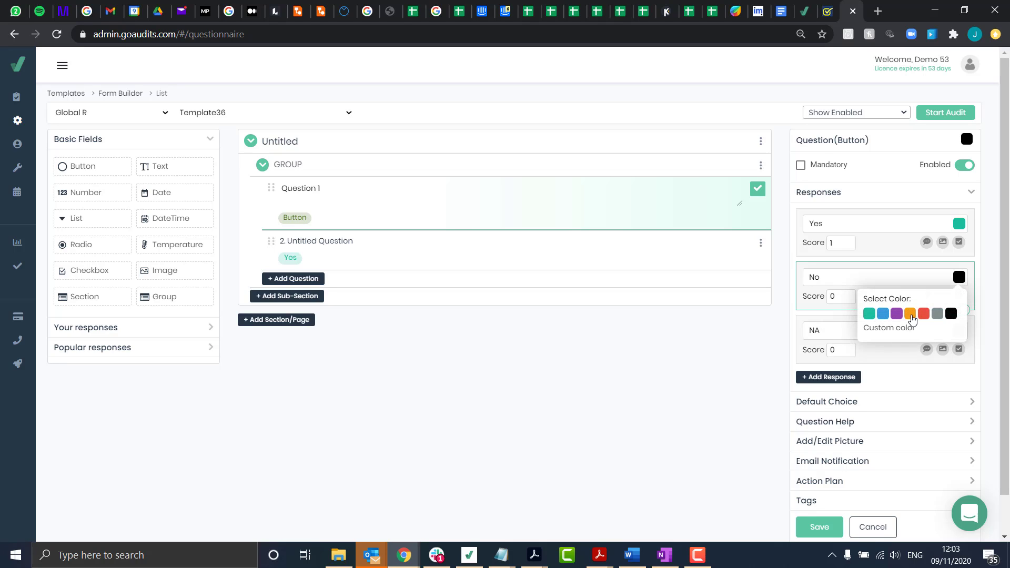
click(916, 315)
click(919, 323)
click(960, 331)
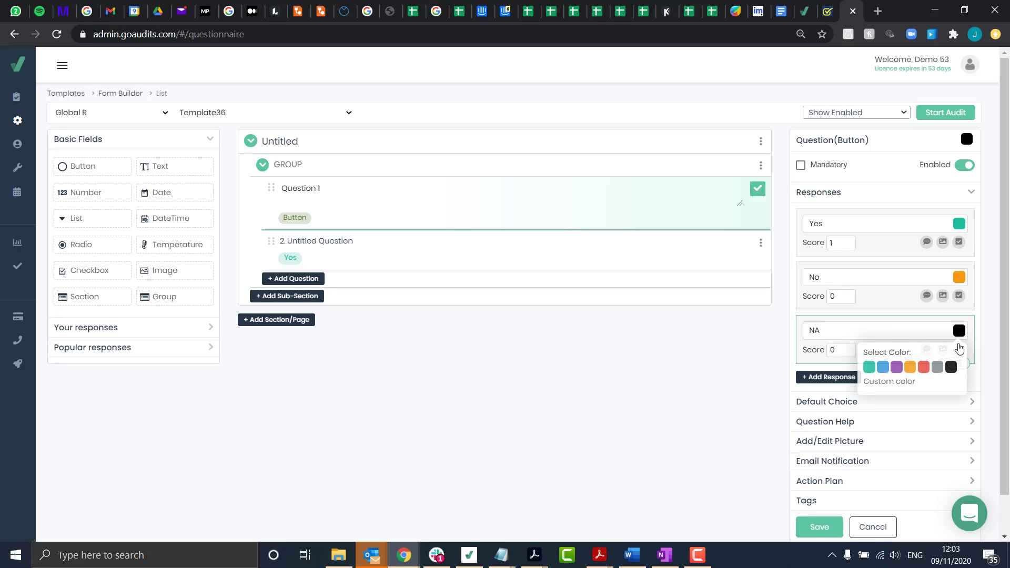
click(938, 367)
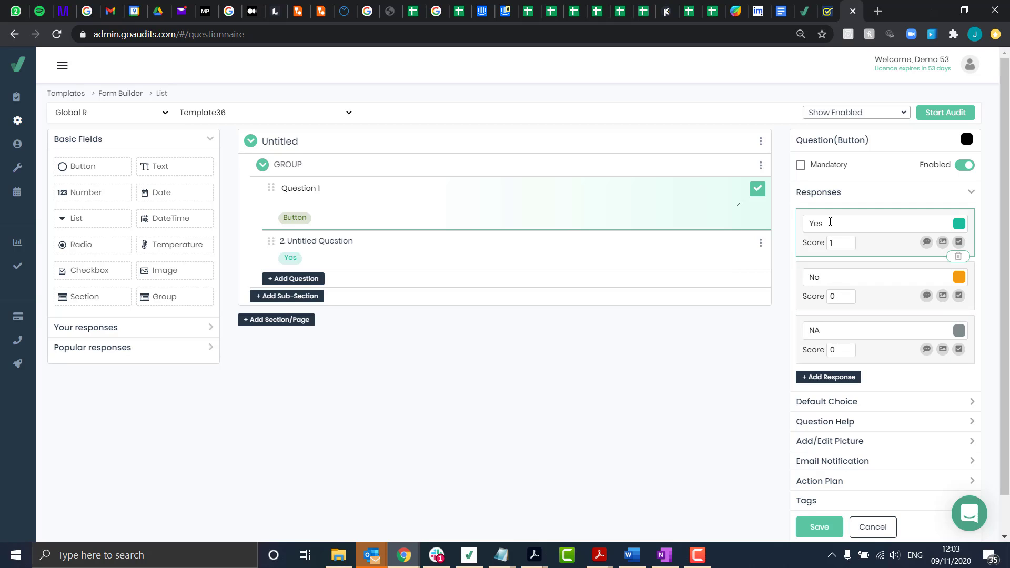
- Set the score of the NA response to 1
double_click(832, 350)
text(1)
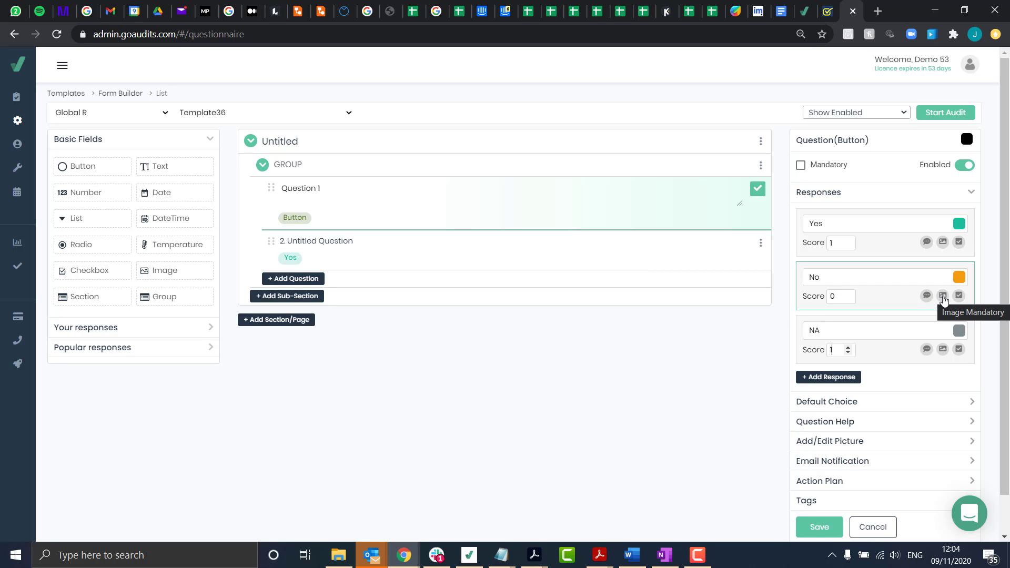
scroll(942, 305, down, 1)
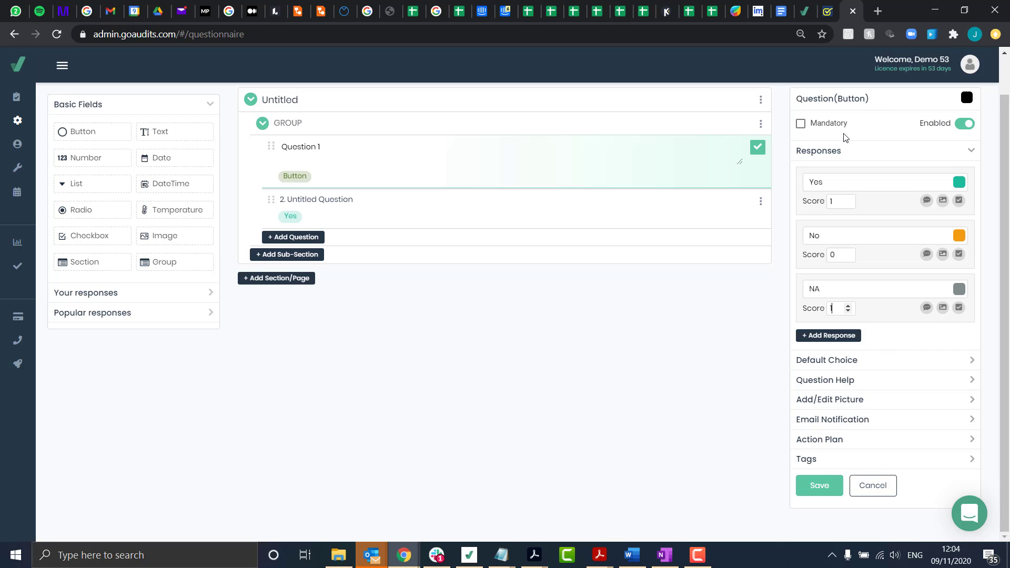
scroll(845, 138, up, 1)
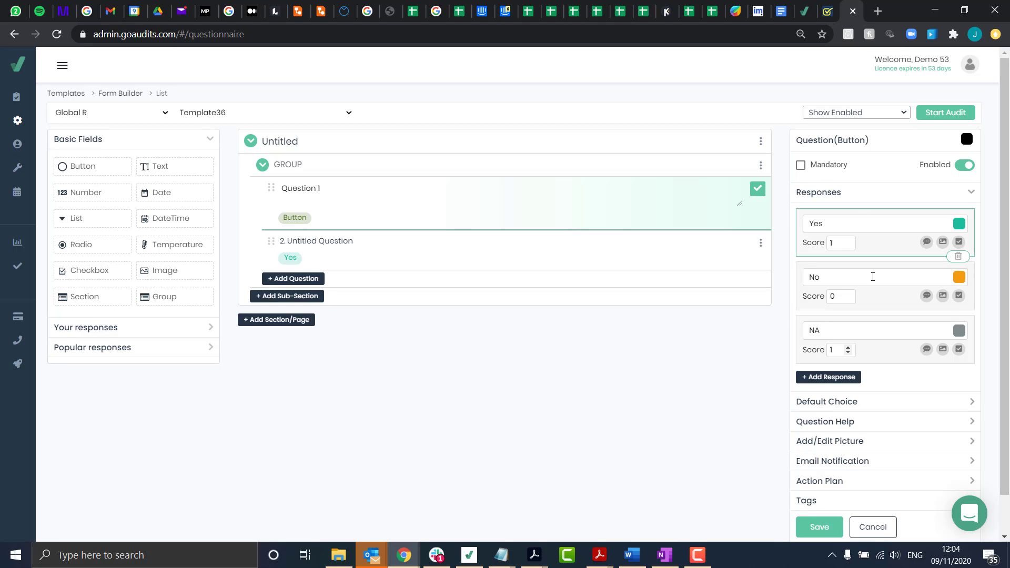
- View the available default choices for Question 1 without selecting one
scroll(874, 295, down, 1)
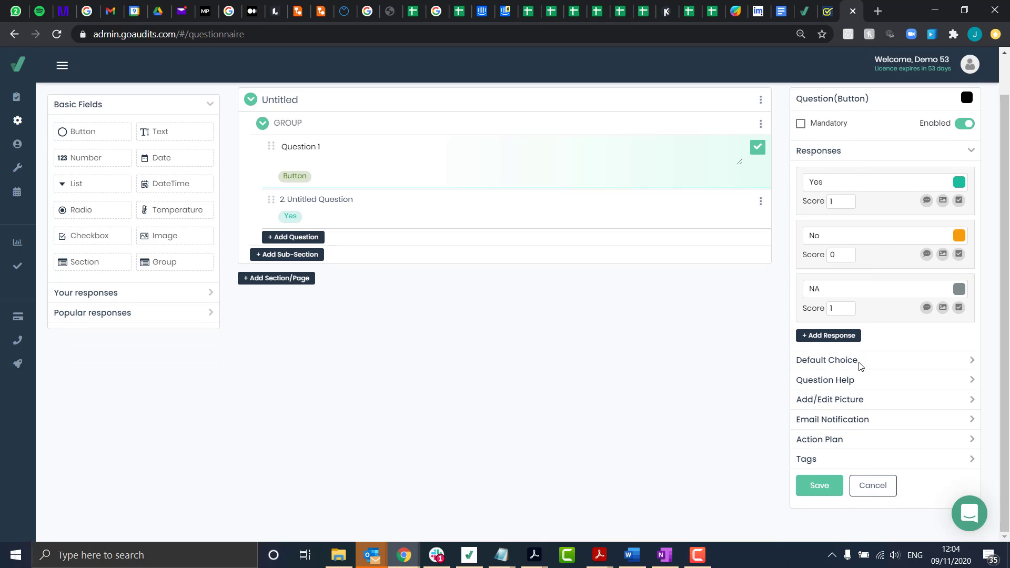
click(859, 364)
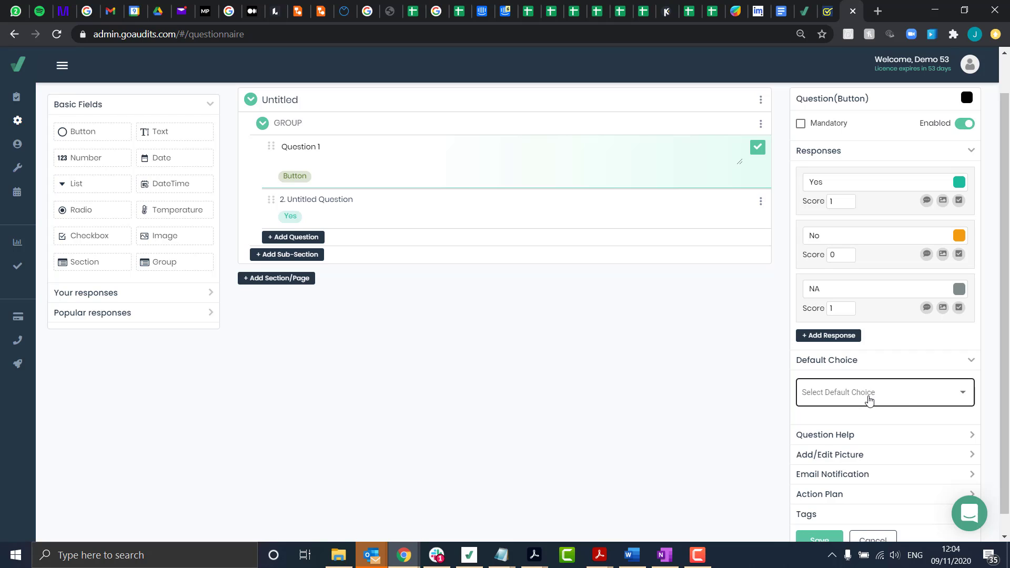
click(872, 401)
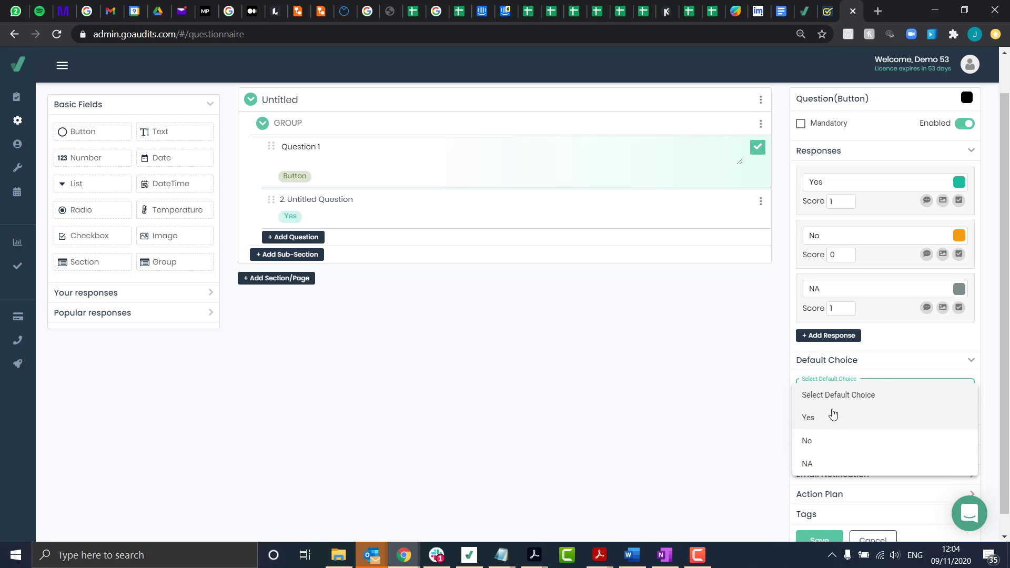
click(911, 348)
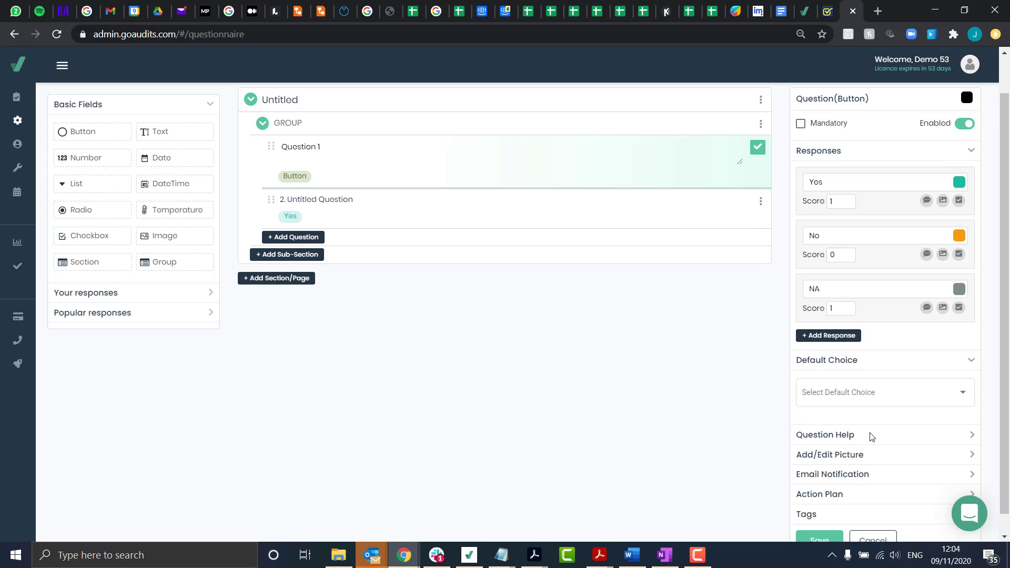
- Show the picture upload setting of Question 1
scroll(866, 431, down, 1)
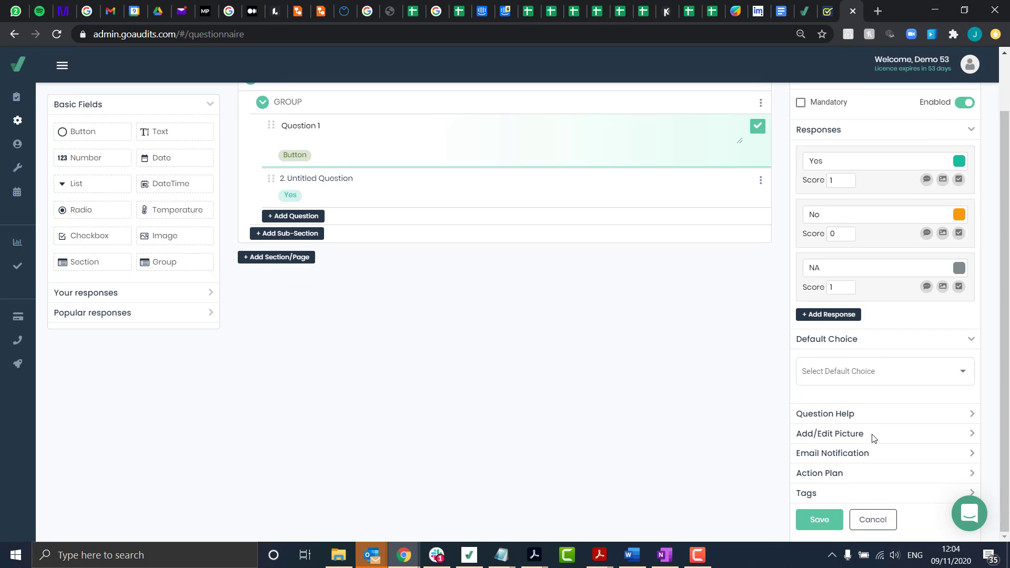
click(874, 438)
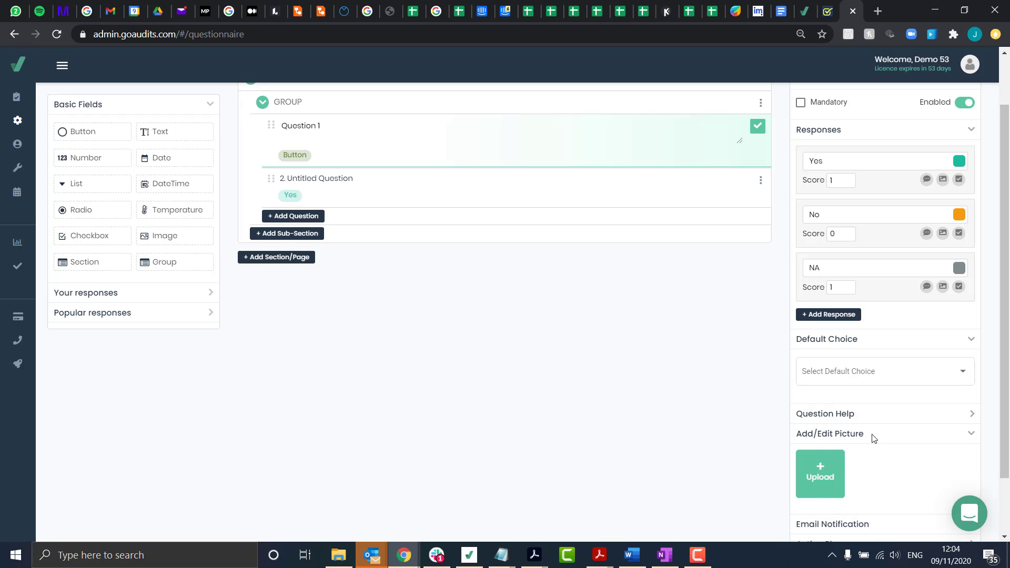
scroll(874, 435, down, 3)
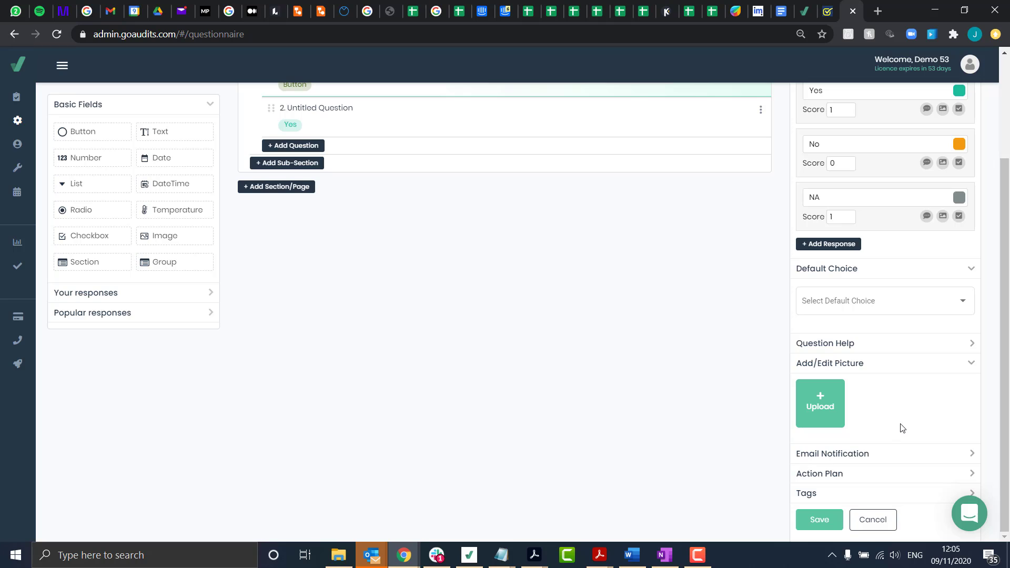
- Make a notification email required for Question 1 and view the selectable recipient addresses
click(872, 458)
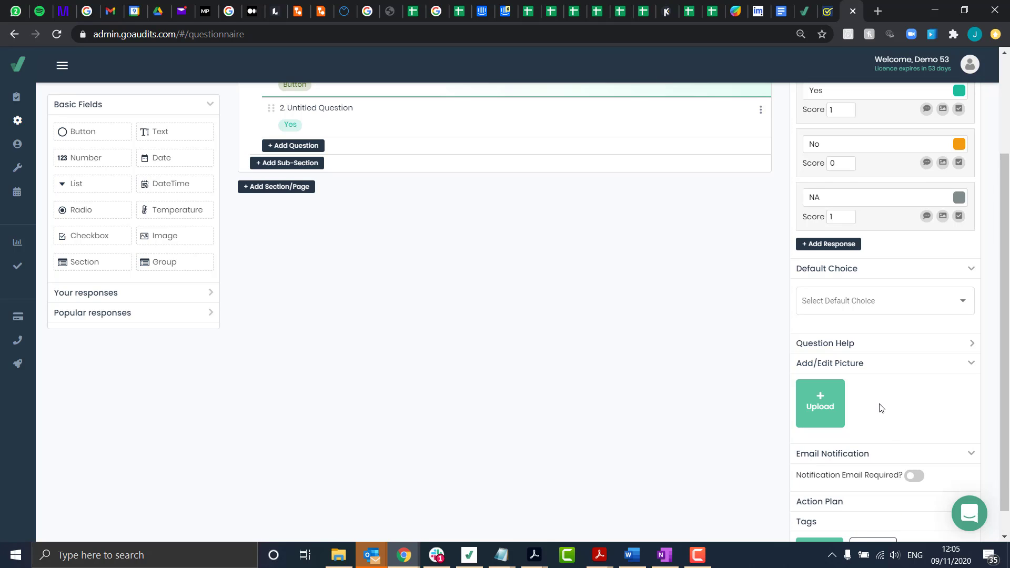
scroll(880, 408, down, 1)
click(915, 447)
scroll(915, 411, down, 3)
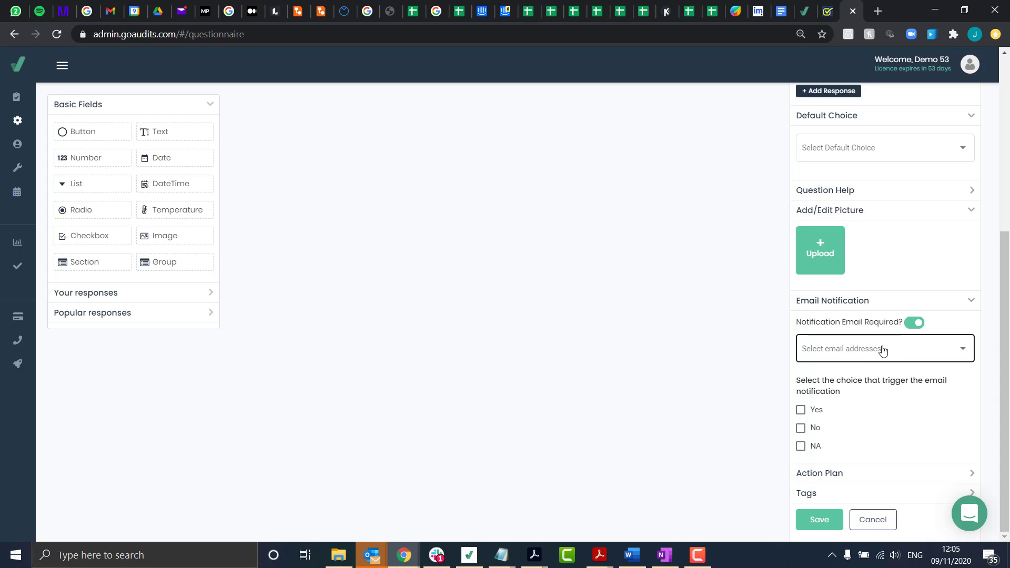
click(881, 351)
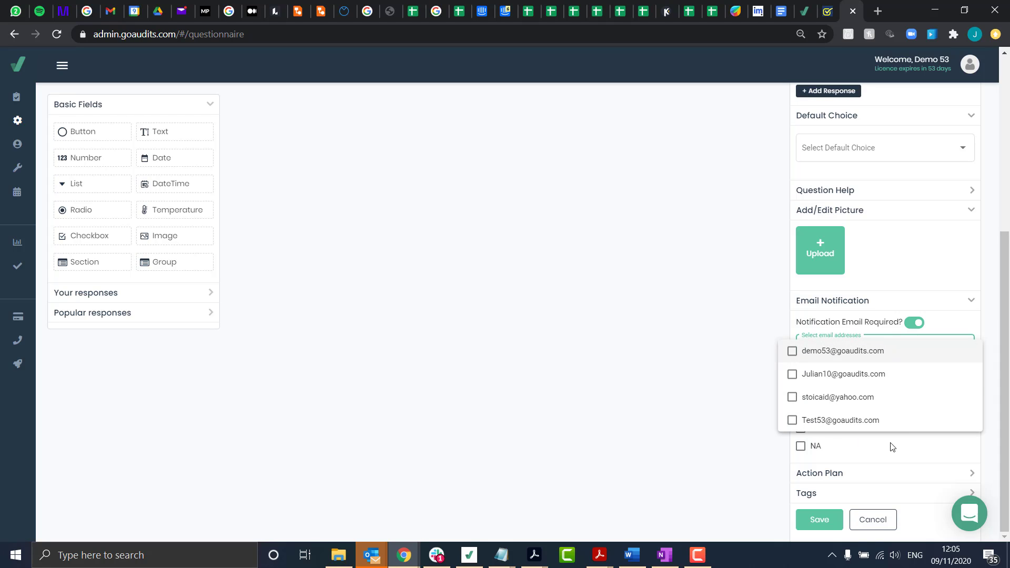
click(925, 452)
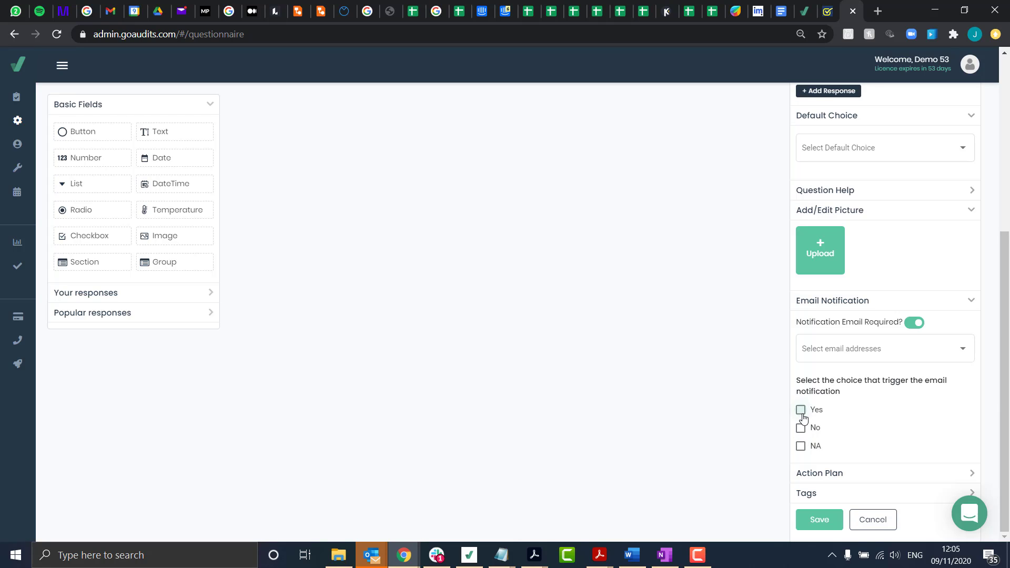
- Try Yes, No and NA as email notification triggers, leaving only No selected
click(801, 410)
click(801, 428)
click(801, 446)
click(801, 410)
click(801, 428)
click(801, 446)
click(803, 428)
- Try selecting the first two listed email addresses as notification recipients, and deselect both again
click(884, 353)
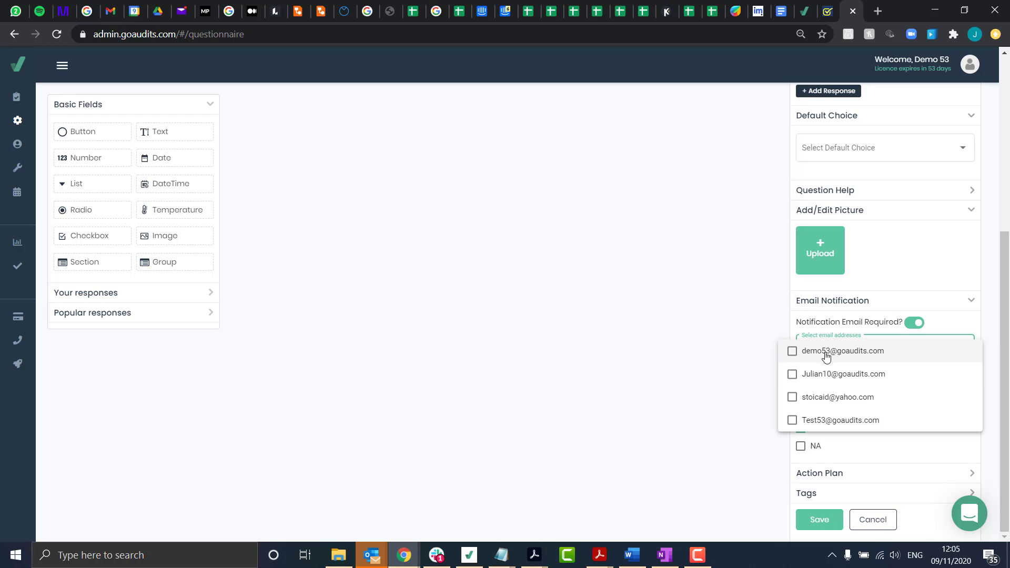
click(793, 352)
click(793, 374)
click(793, 351)
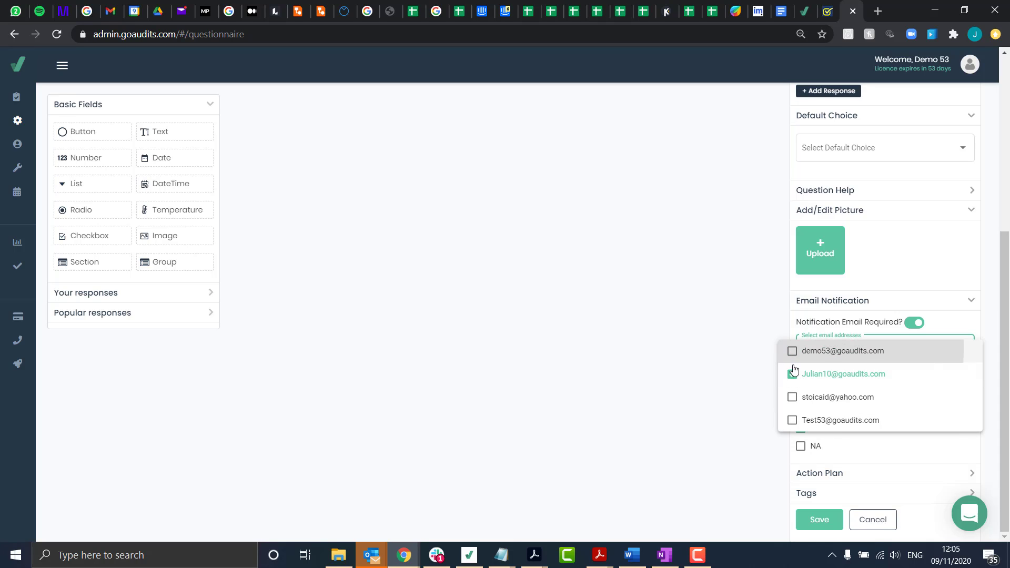
click(793, 375)
click(925, 465)
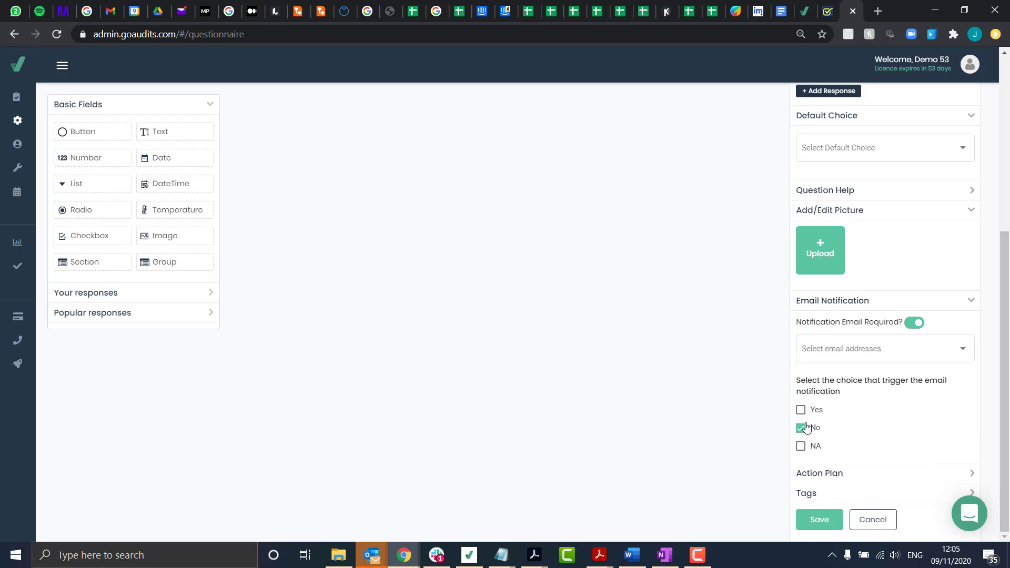
- Deselect the No trigger and turn off the required notification email
click(804, 428)
click(915, 323)
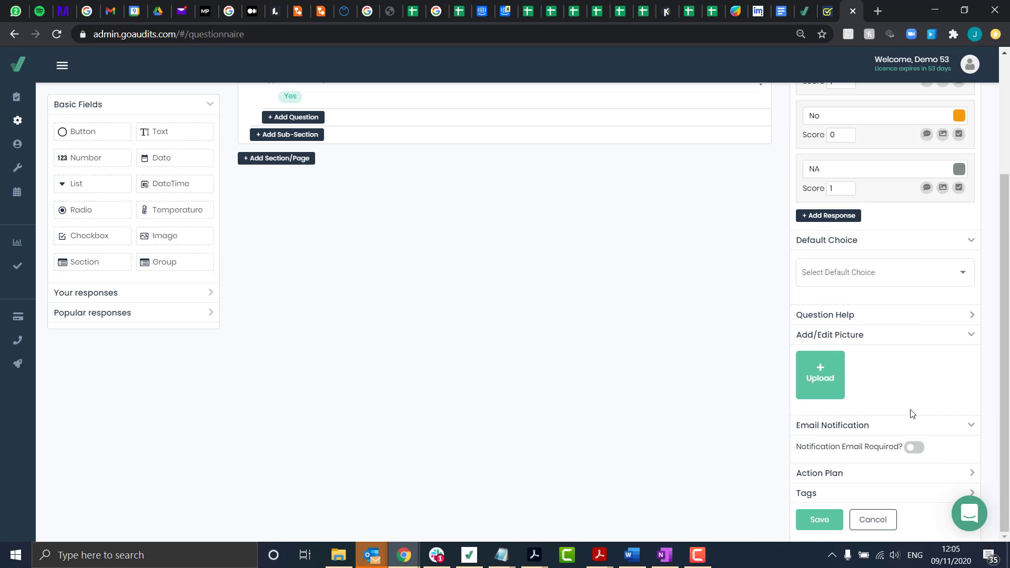
- Try requiring an action plan triggered by the No response, and turn the requirement back off
click(859, 476)
scroll(909, 449, down, 1)
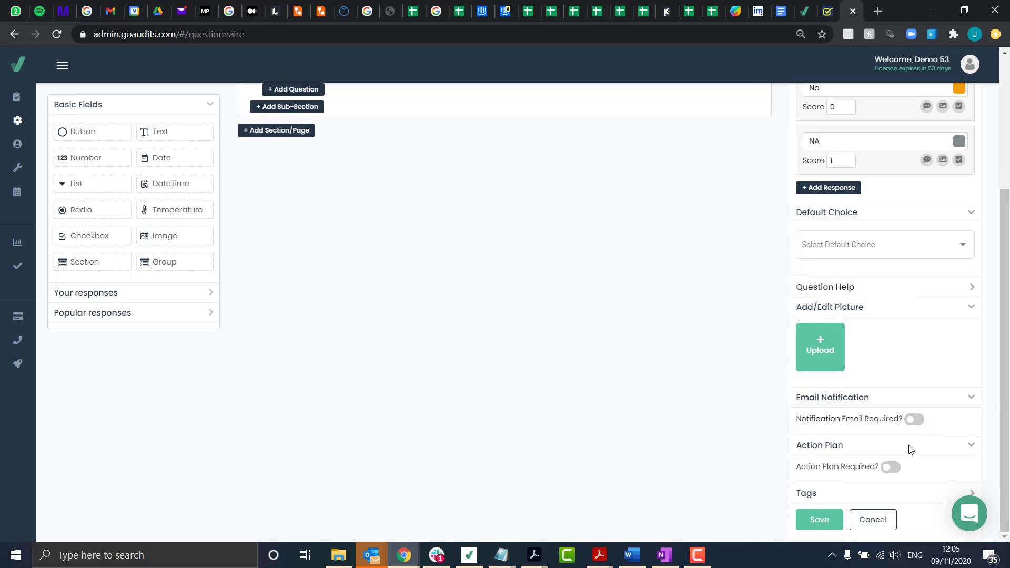
click(891, 468)
scroll(898, 436, down, 2)
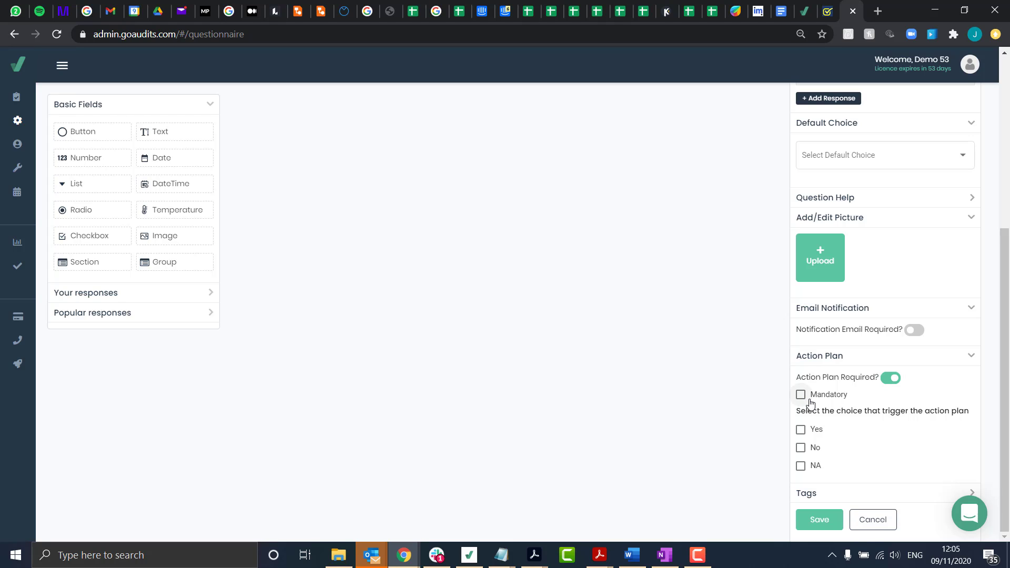
click(801, 447)
click(890, 376)
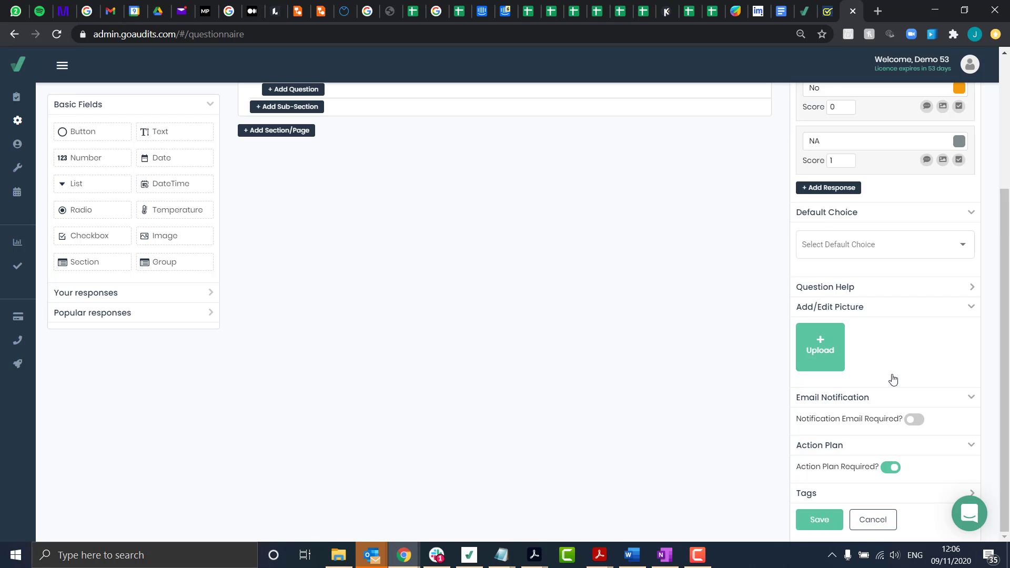
- Show the tag selection setting of Question 1
click(854, 497)
scroll(855, 474, down, 1)
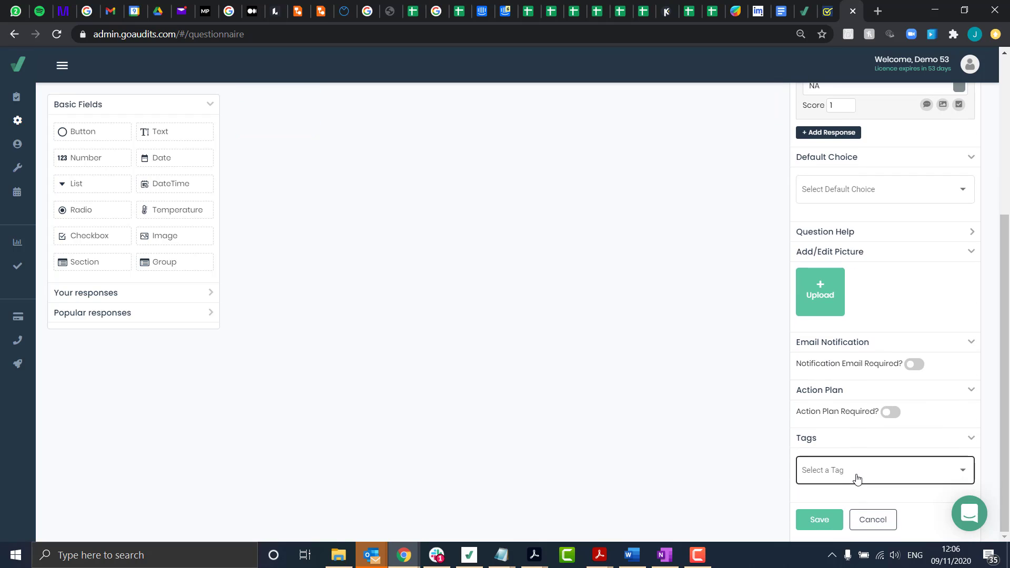